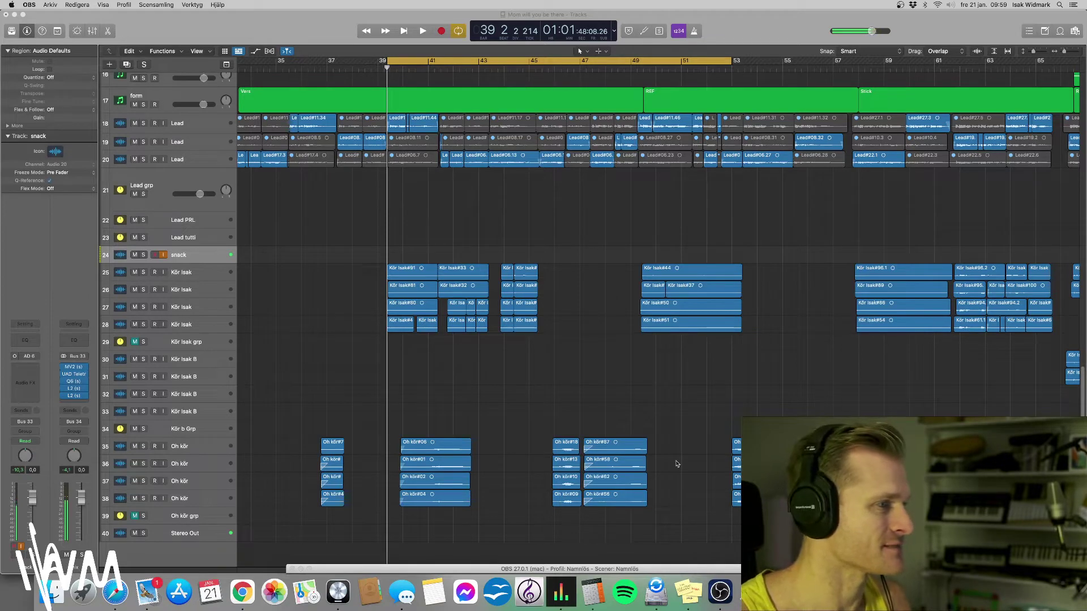
Step: Bring the 'Mom will you be there' Logic Pro session to the front
left_click(466, 396)
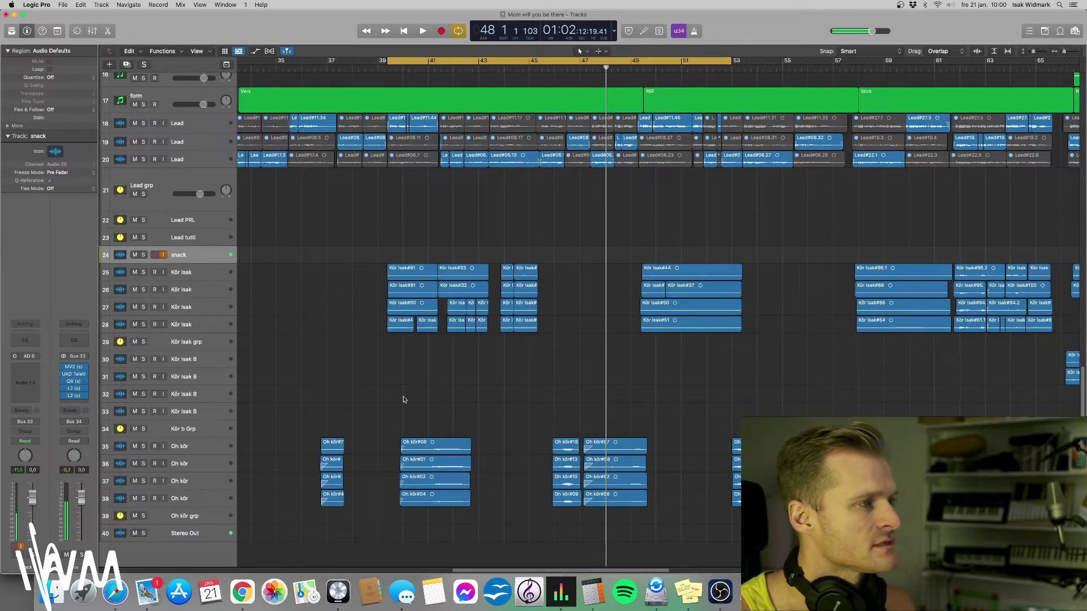
Step: Play the song from the cycle start through to around bar 52
key("space")
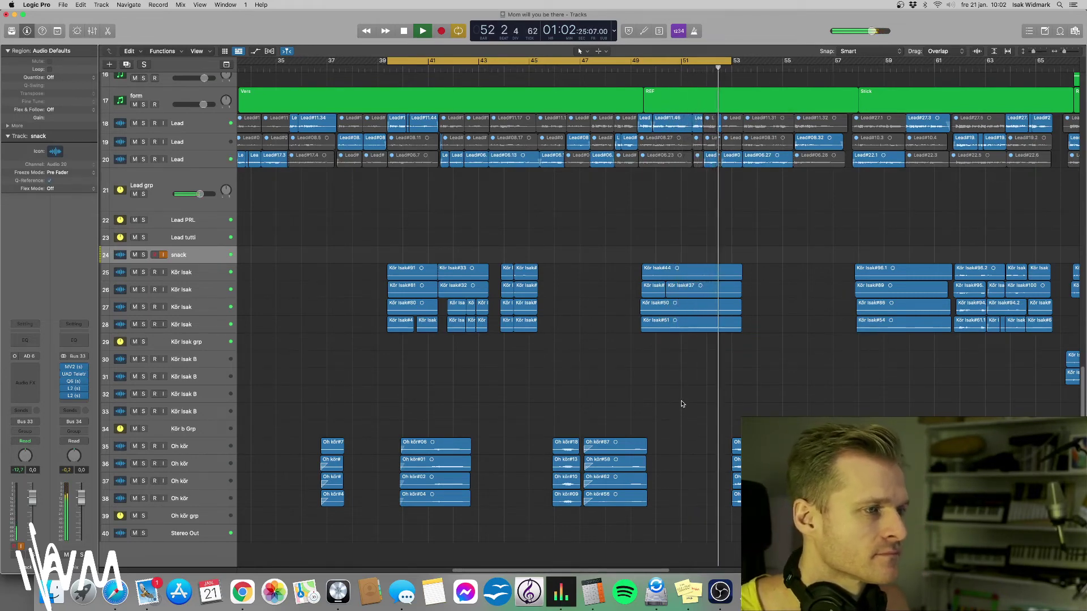
left_click(720, 592)
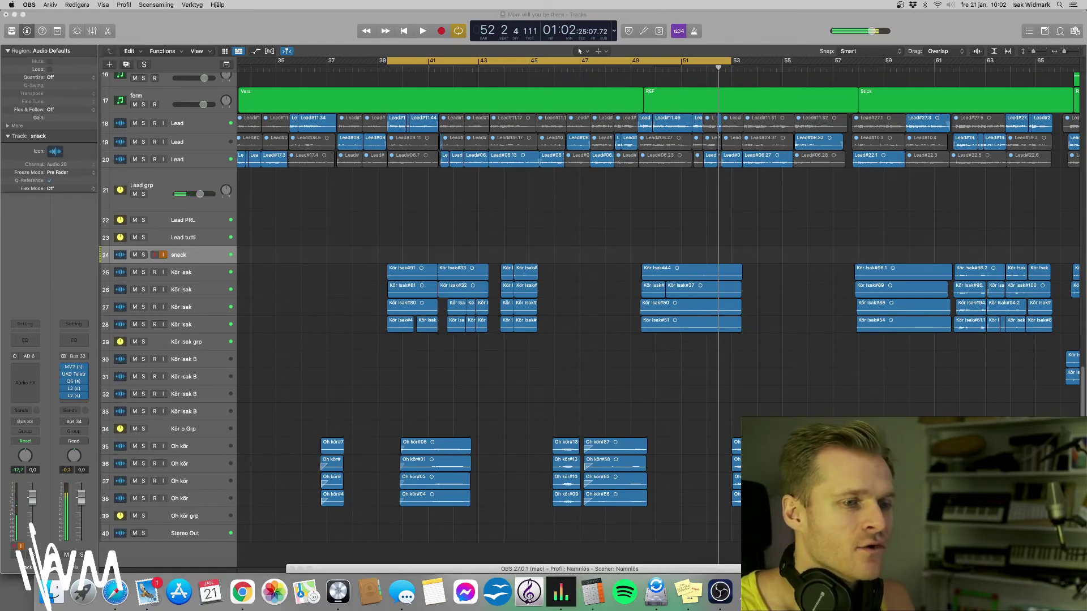